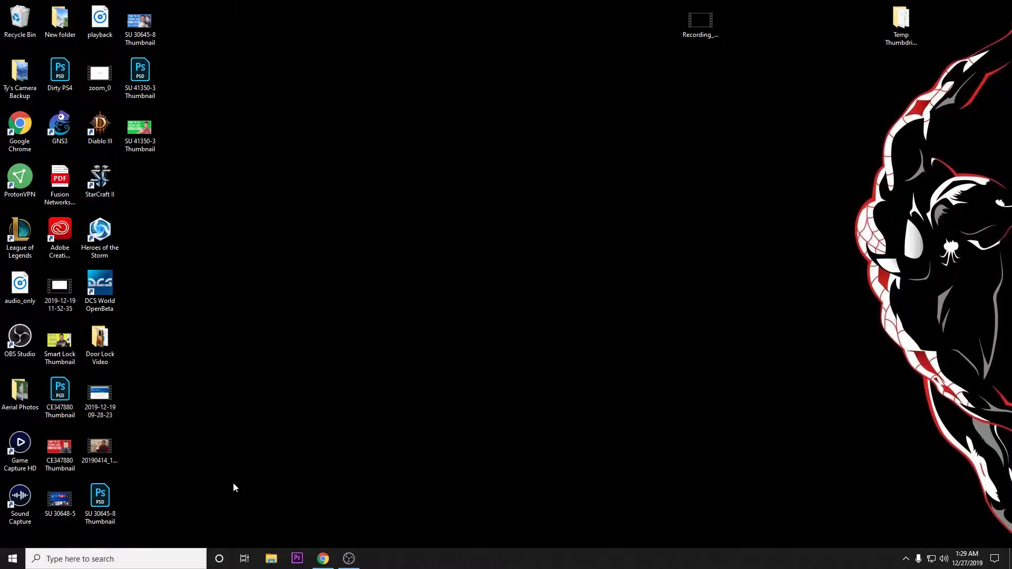
Step: Open the format settings for the ESD-USB (D:) drive from File Explorer
left_click(271, 560)
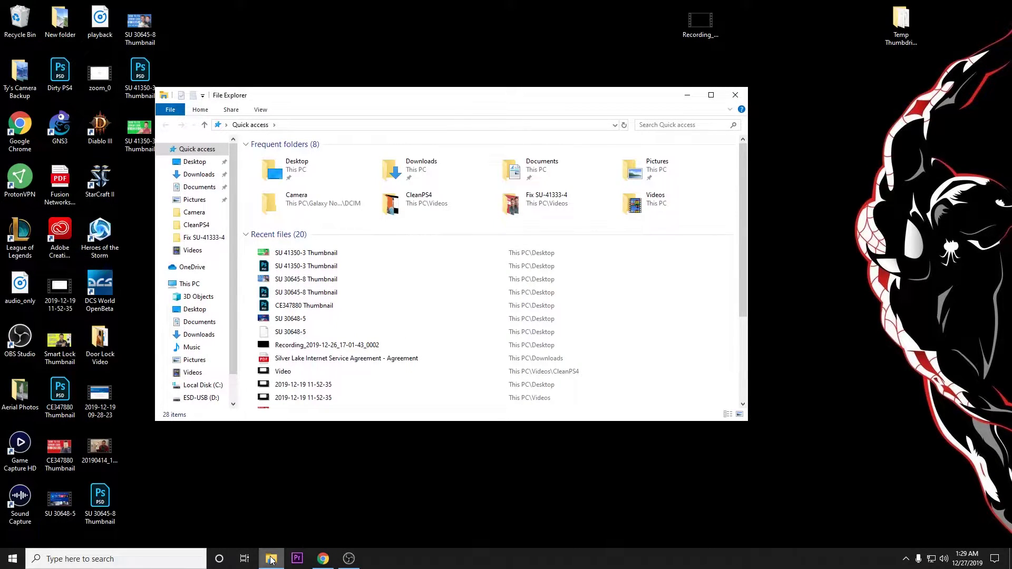
scroll(308, 237, "down", 3)
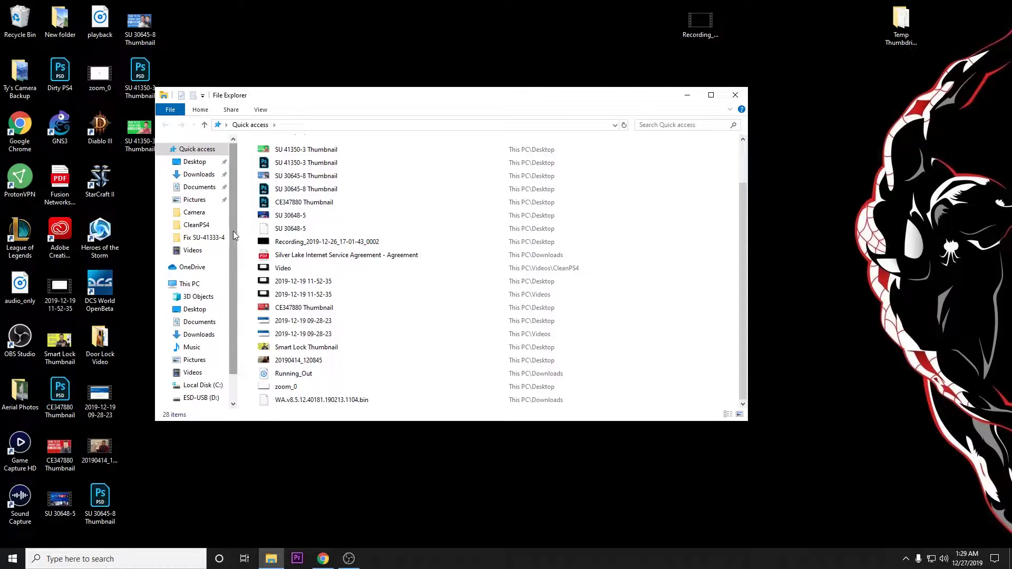
left_click_drag(233, 231, 236, 260)
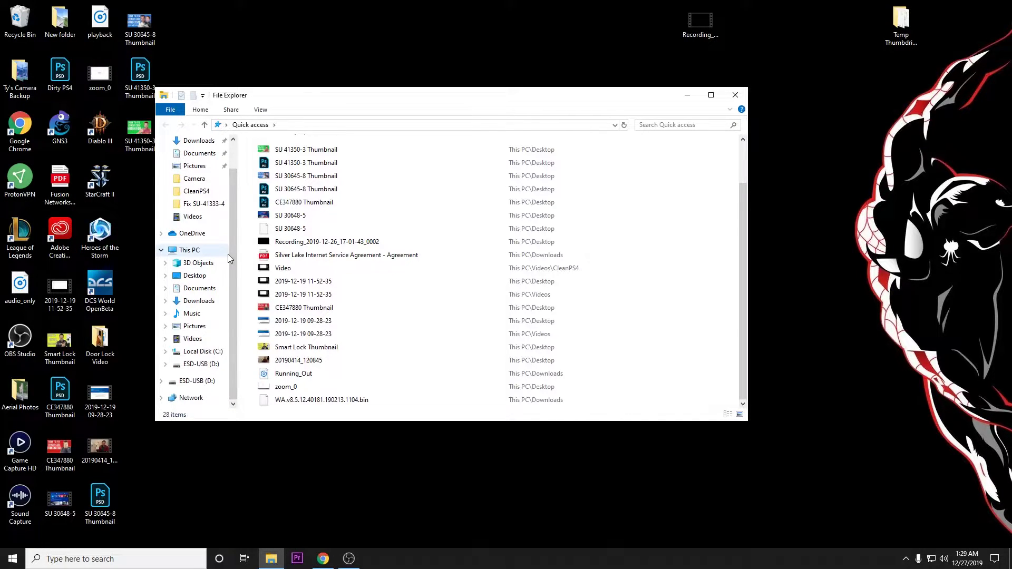
left_click(200, 364)
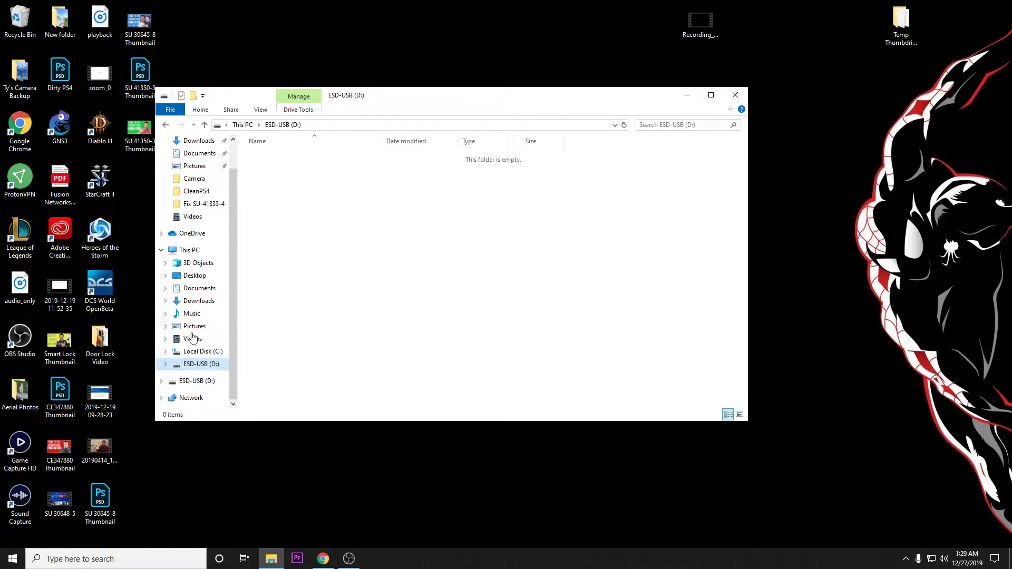
right_click(197, 366)
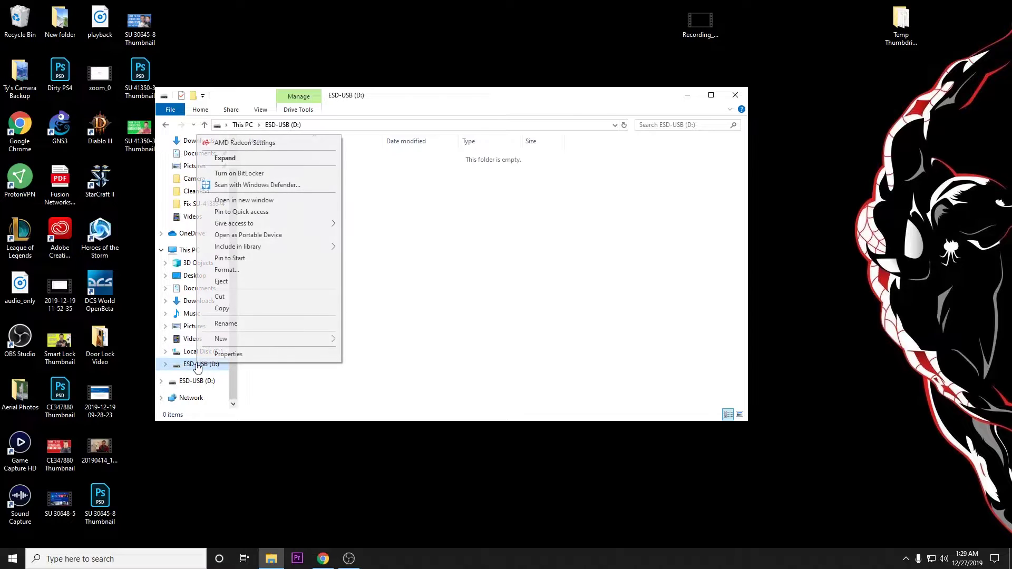
left_click(225, 270)
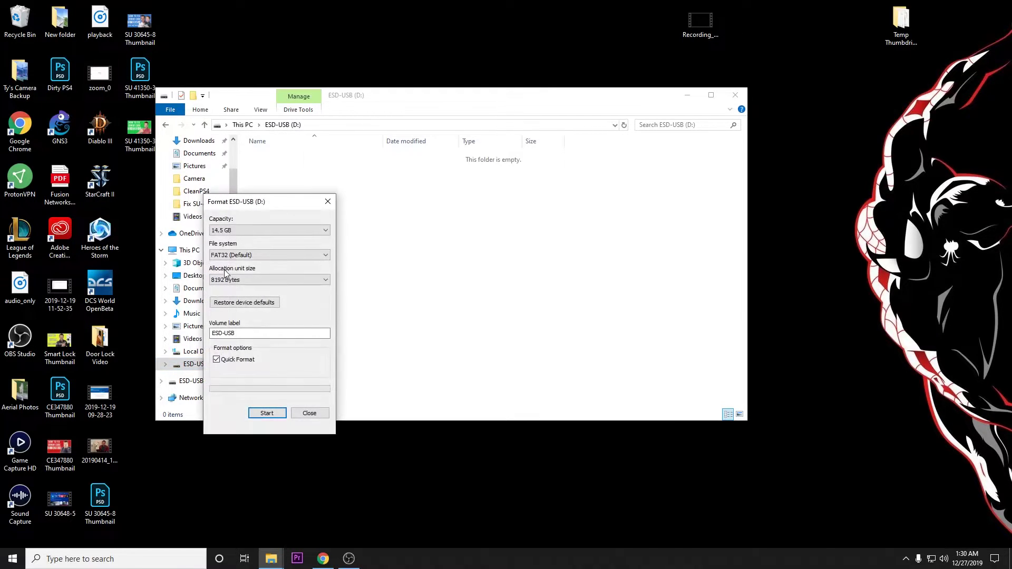
Step: Format the USB drive with the FAT32 file system and close the format dialog when it finishes
left_click(244, 255)
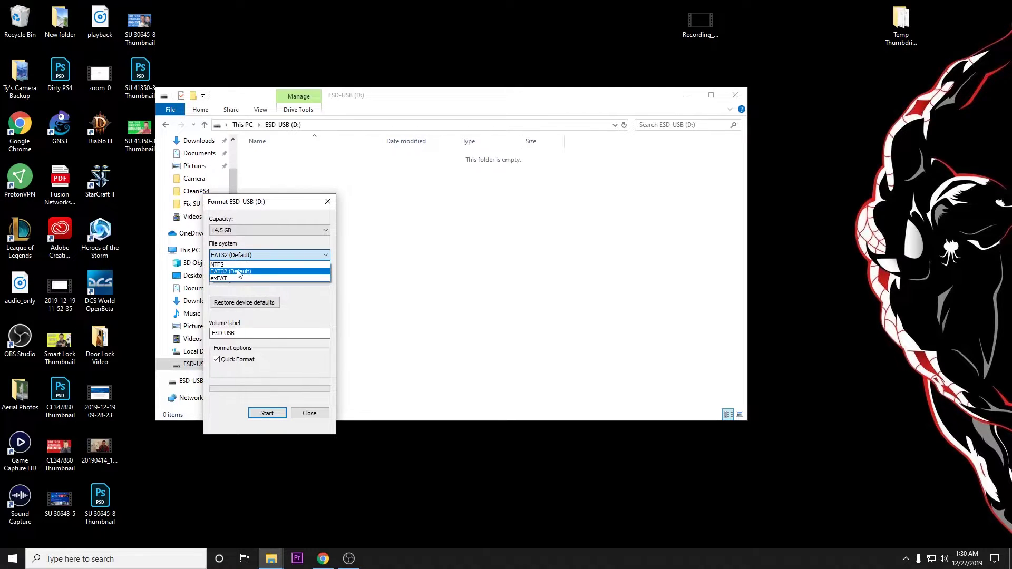
left_click(240, 271)
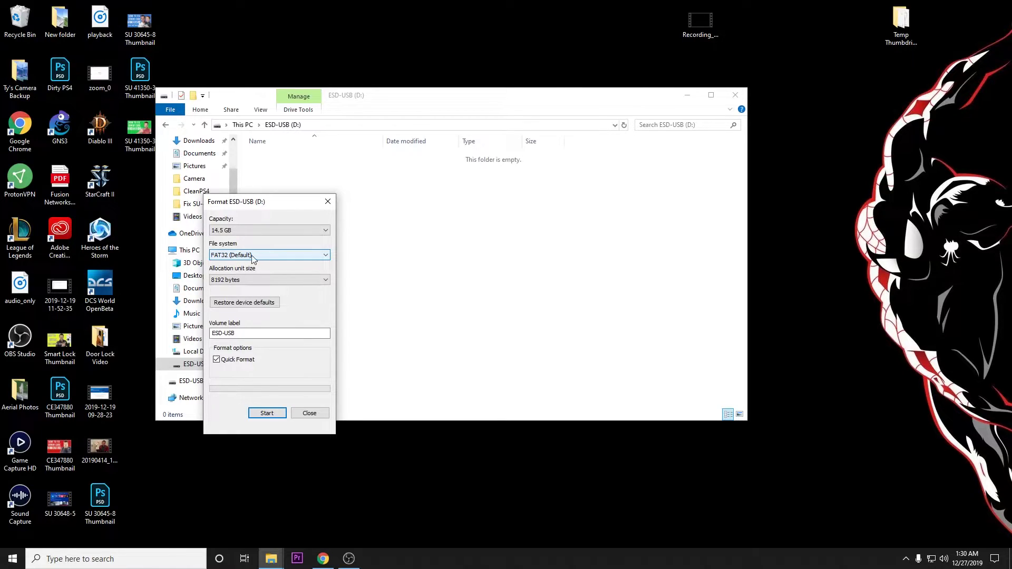
left_click(267, 414)
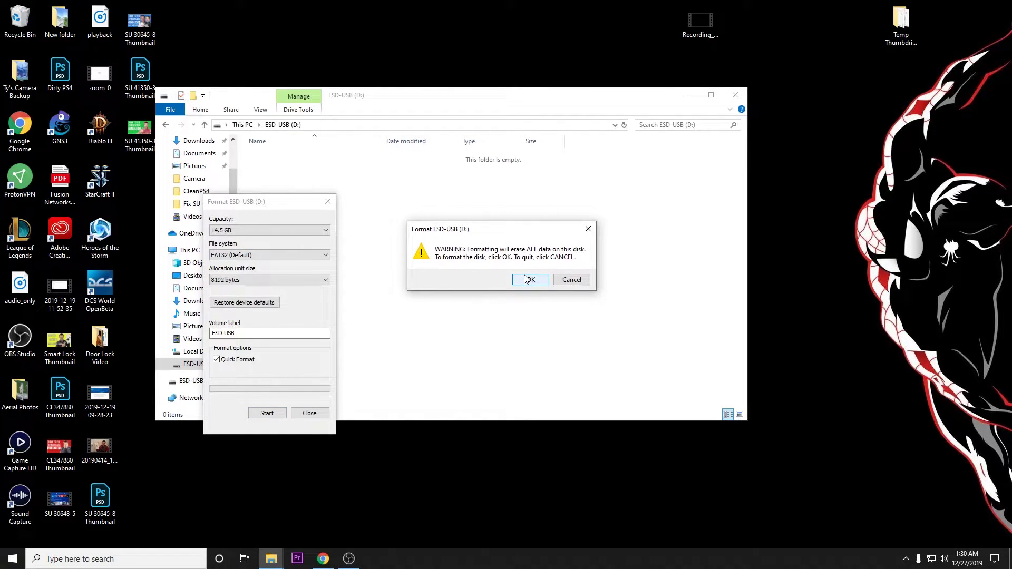
left_click(537, 284)
left_click(538, 283)
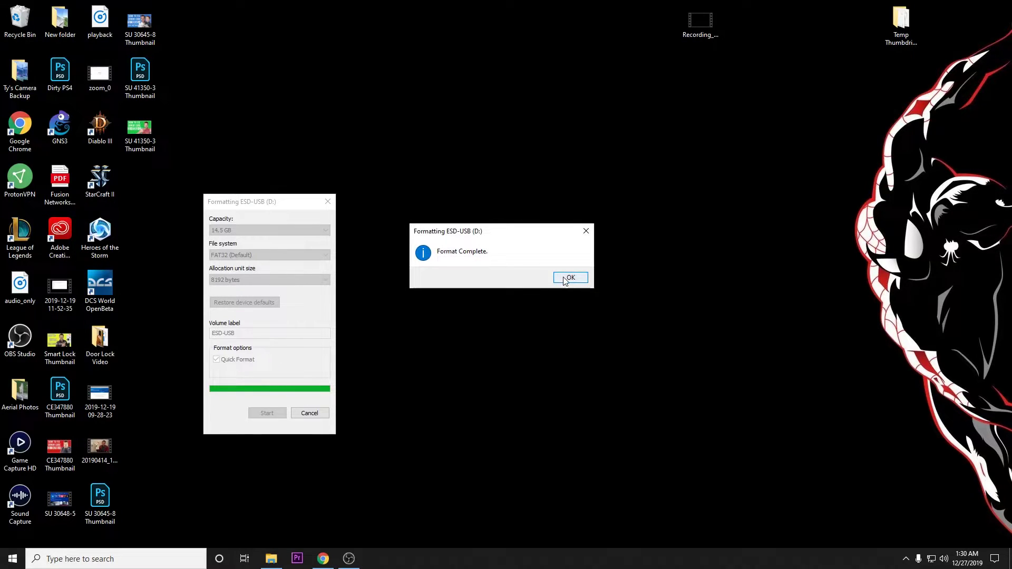
left_click(565, 280)
left_click(300, 414)
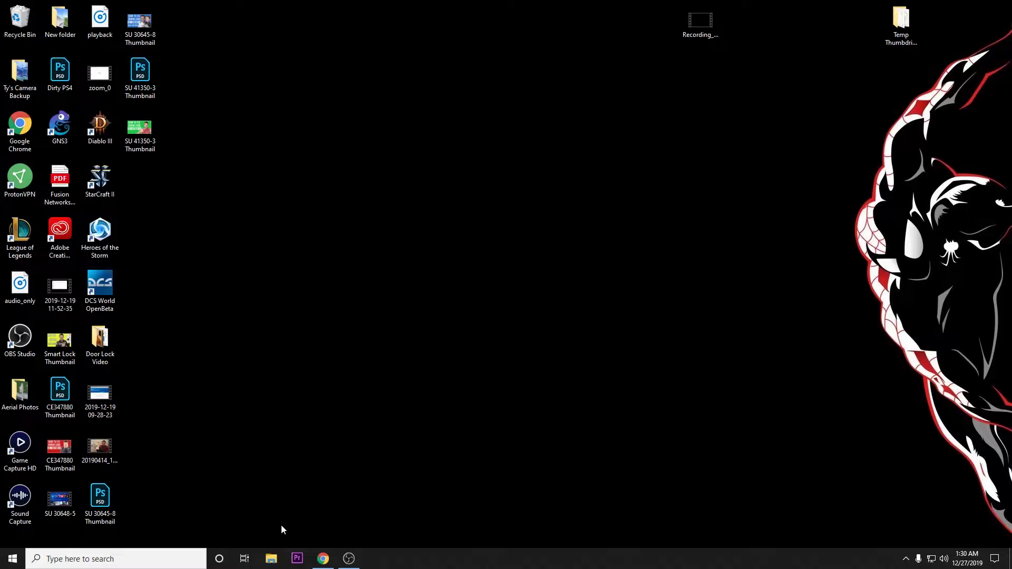
Step: Create a folder named PS4 in the root of the ESD-USB (D:) drive
left_click(271, 558)
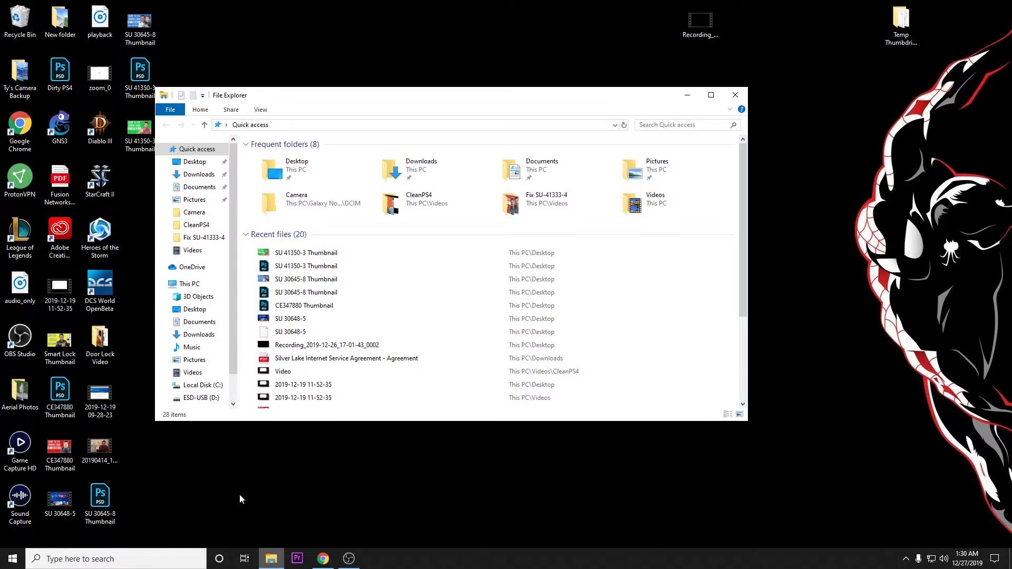
left_click(201, 398)
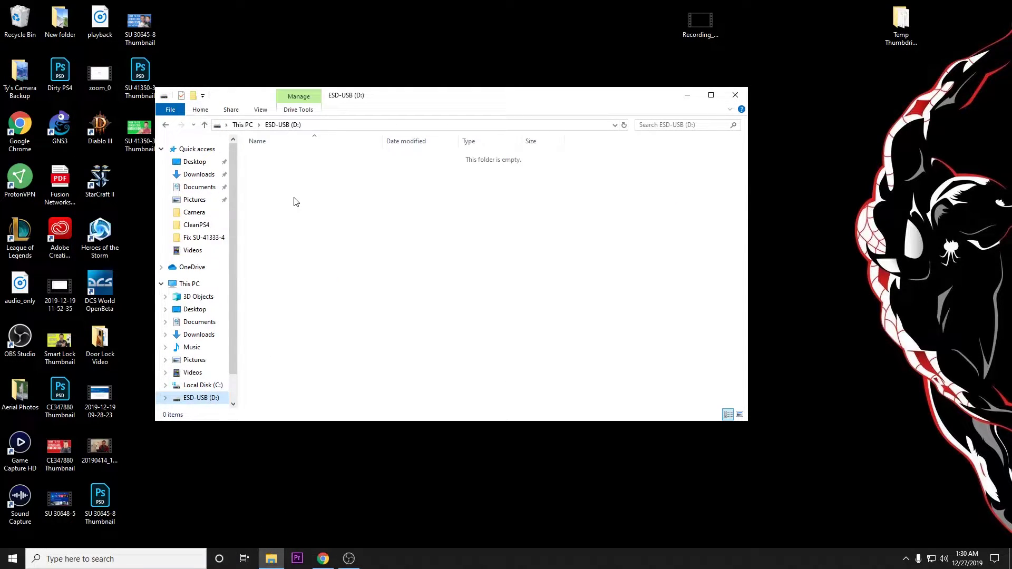
right_click(321, 194)
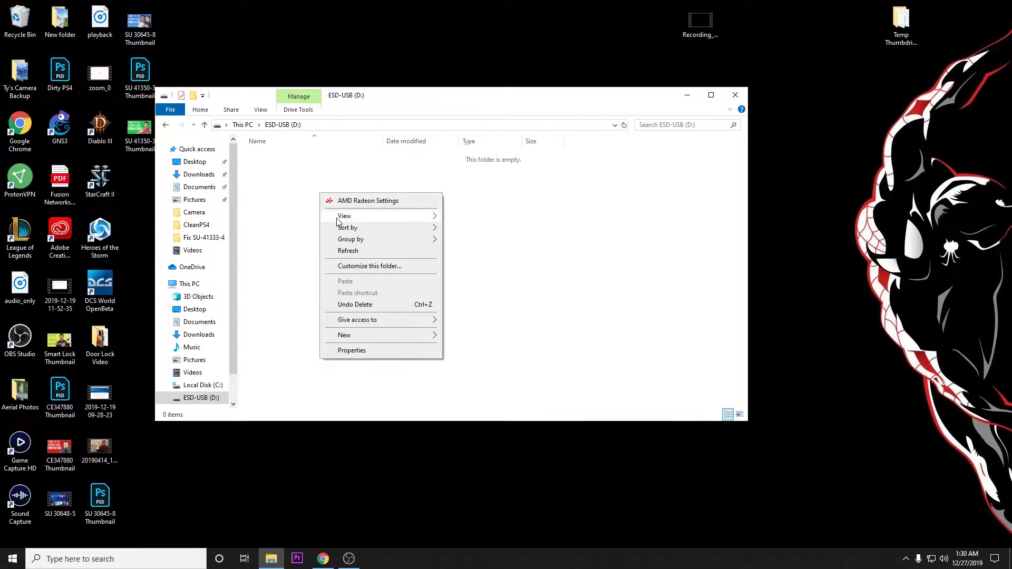
mouse_move(347, 337)
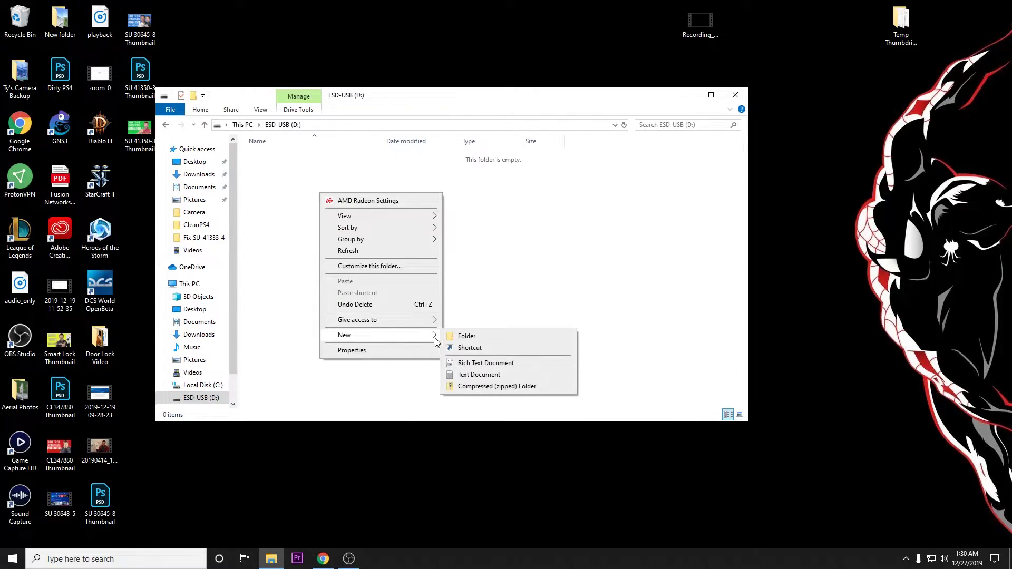
left_click(463, 337)
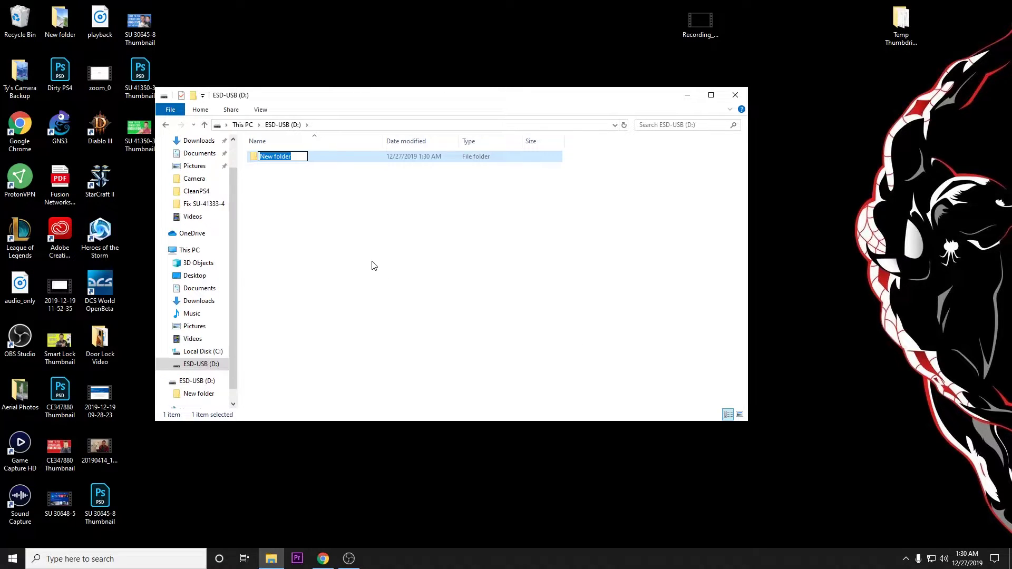
type("PS3")
key("BackSpace")
type("4")
left_click(372, 265)
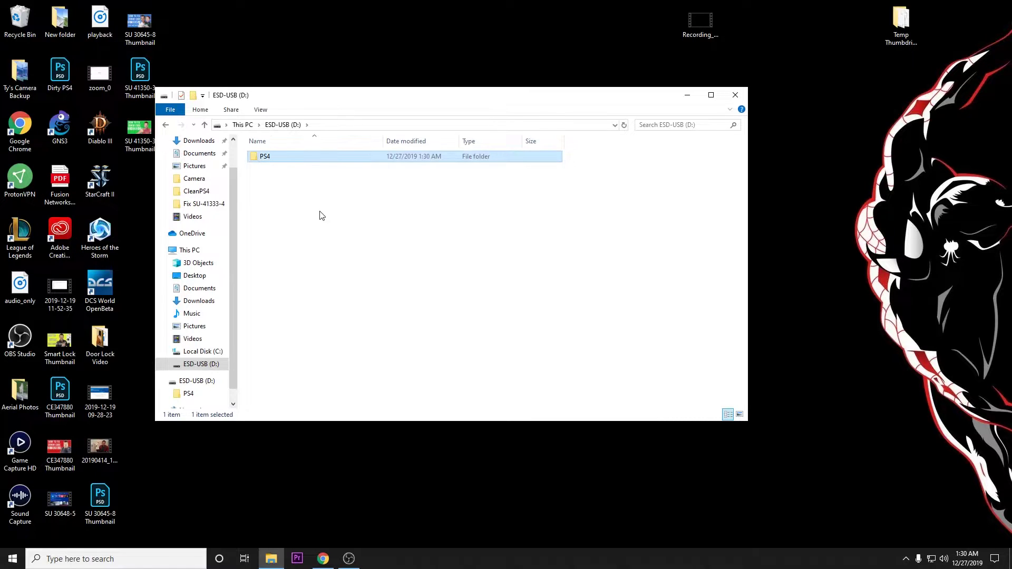
Step: Create a folder named UPDATE inside the PS4 folder and open it
double_click(274, 158)
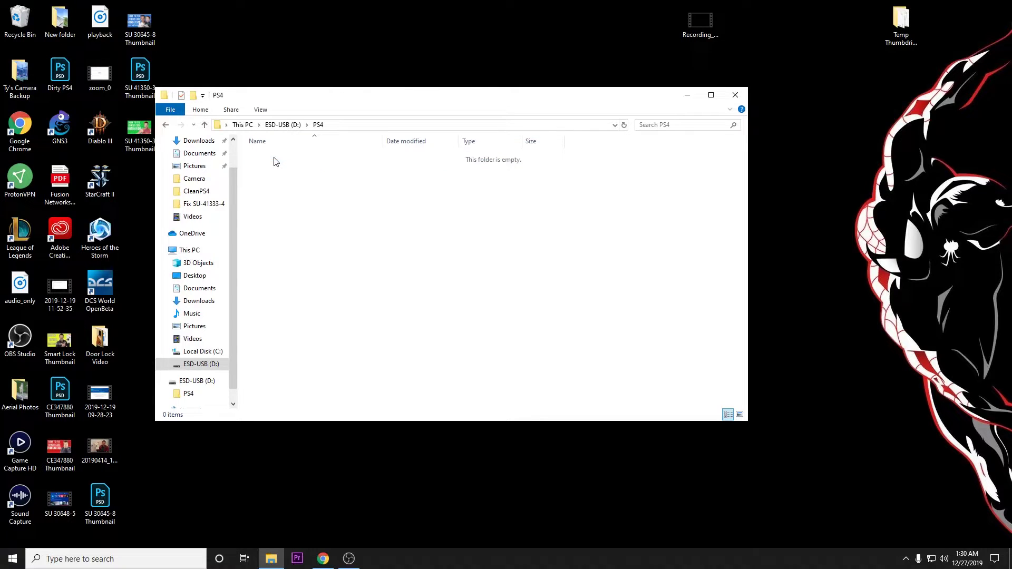
right_click(314, 197)
mouse_move(363, 340)
left_click(466, 343)
key("BackSpace")
type("UPDATE")
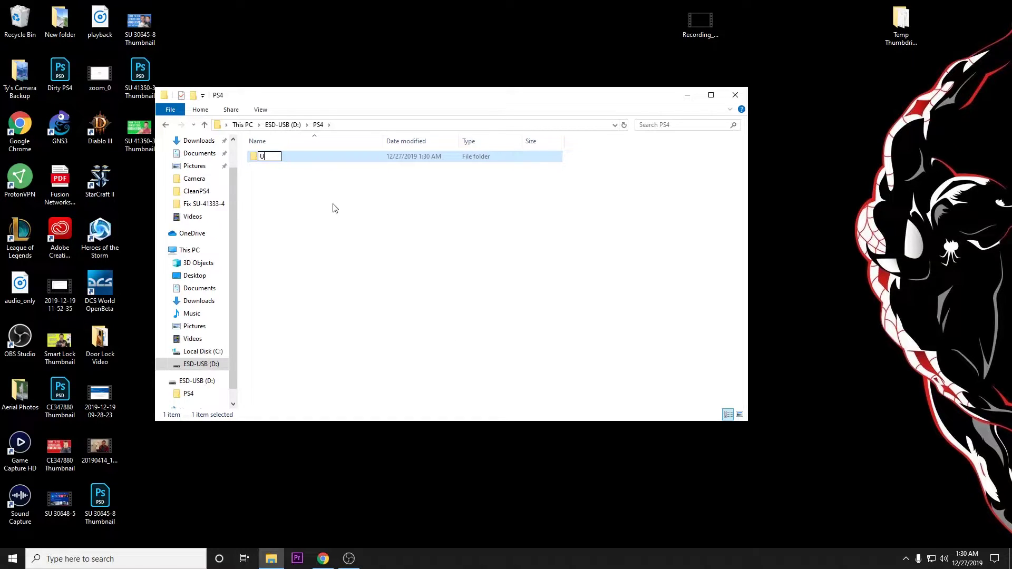
left_click(254, 208)
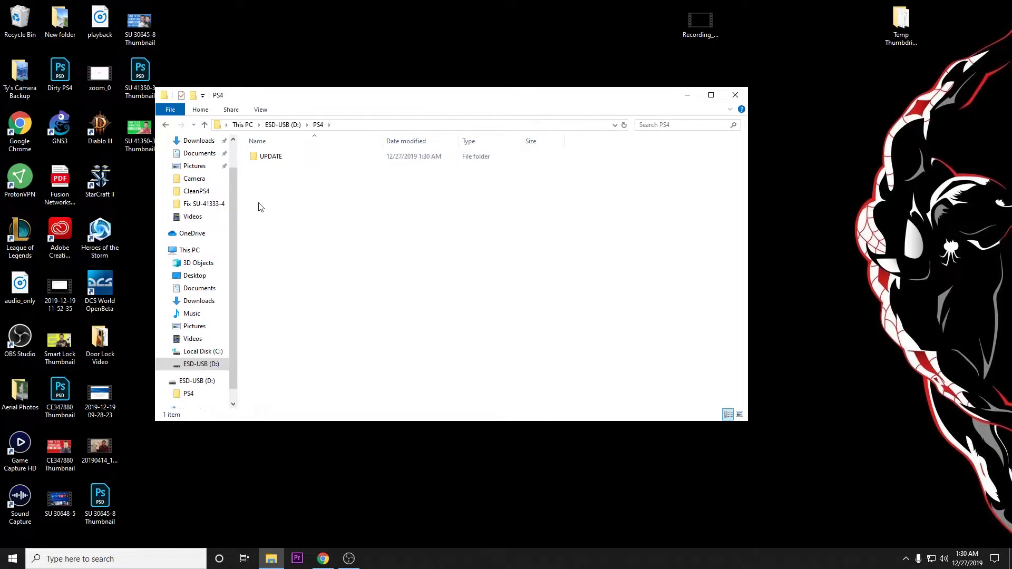
double_click(279, 160)
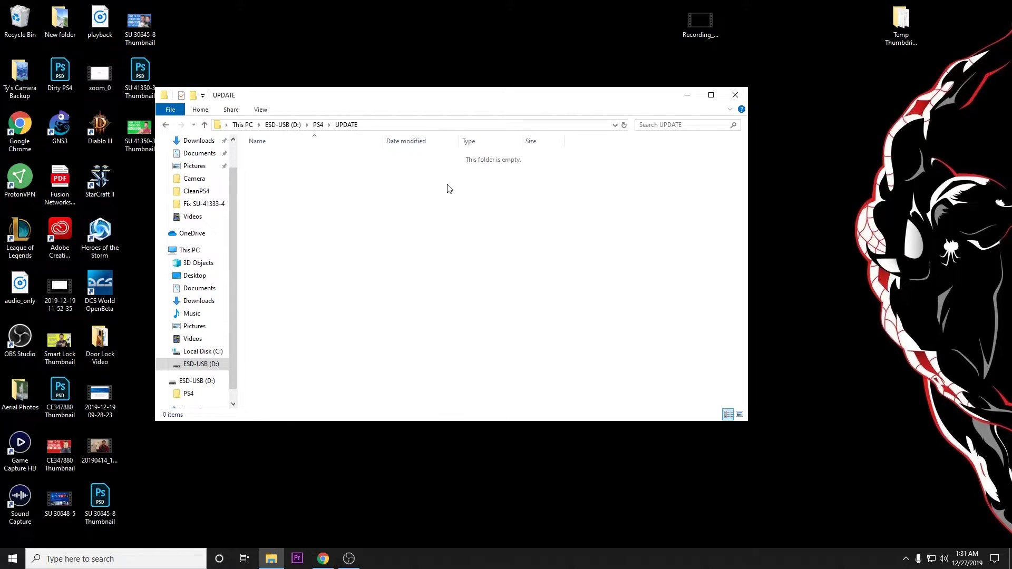
Step: Switch to Chrome, search for "ps4 update software" in a new tab, and open PlayStation's System Software Updates page for PS4
mouse_move(325, 561)
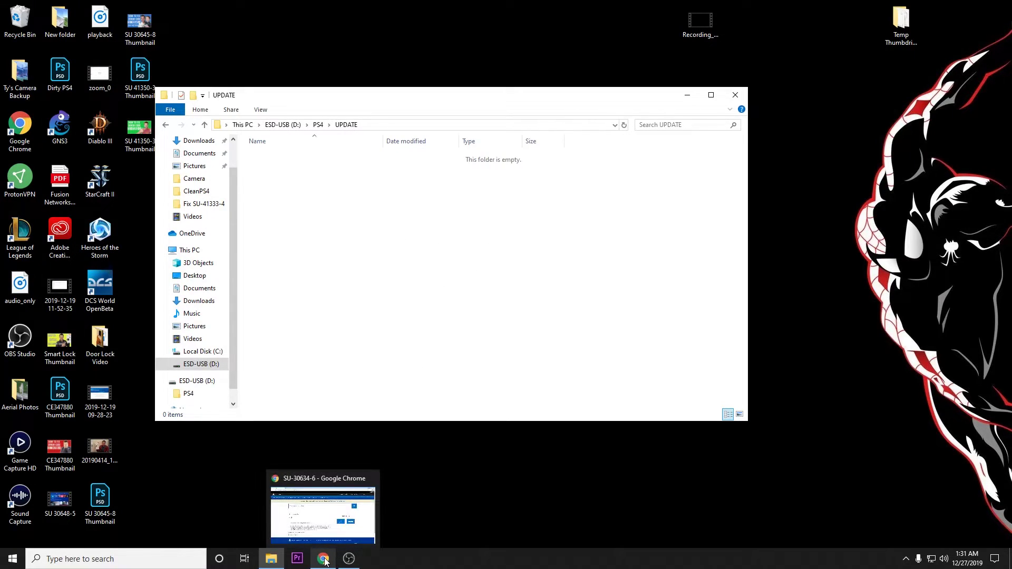
left_click(326, 560)
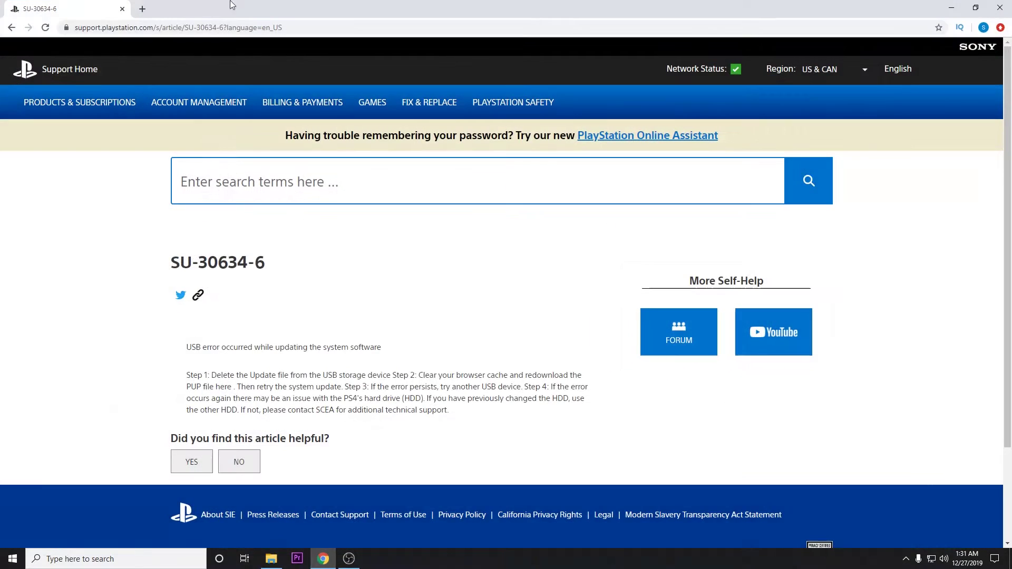
left_click(141, 11)
type("ps")
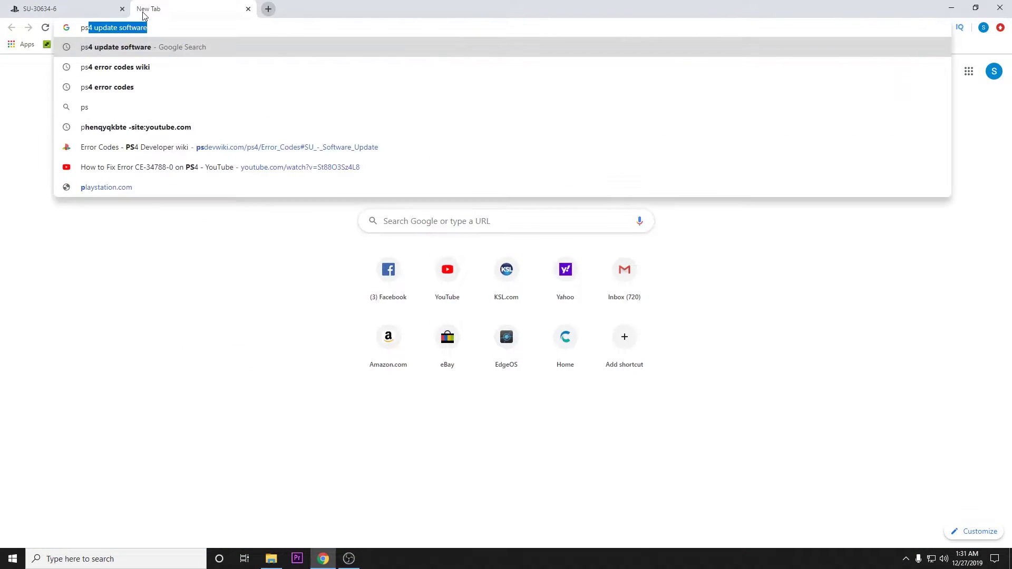
type("4 update software")
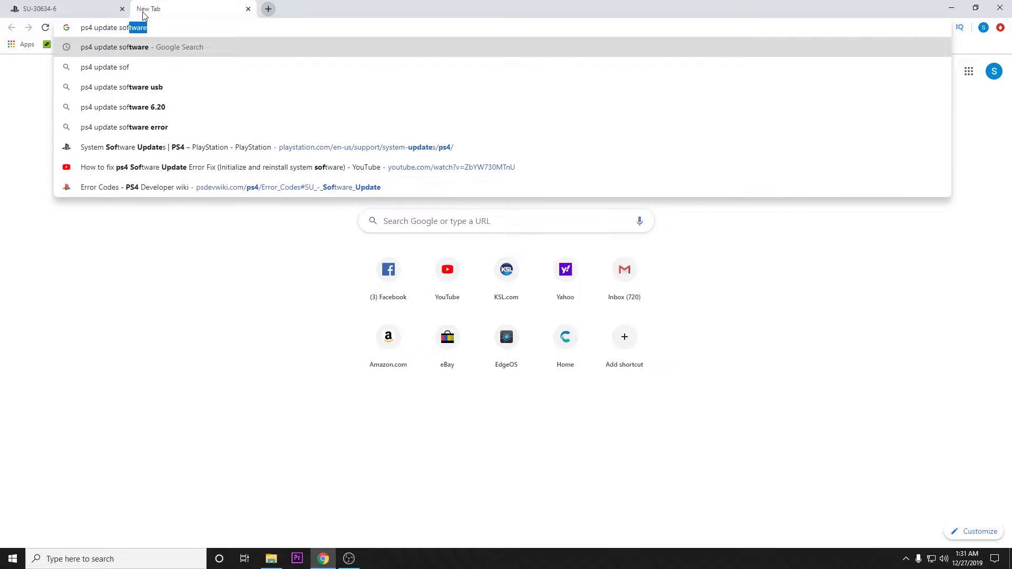
key("Return")
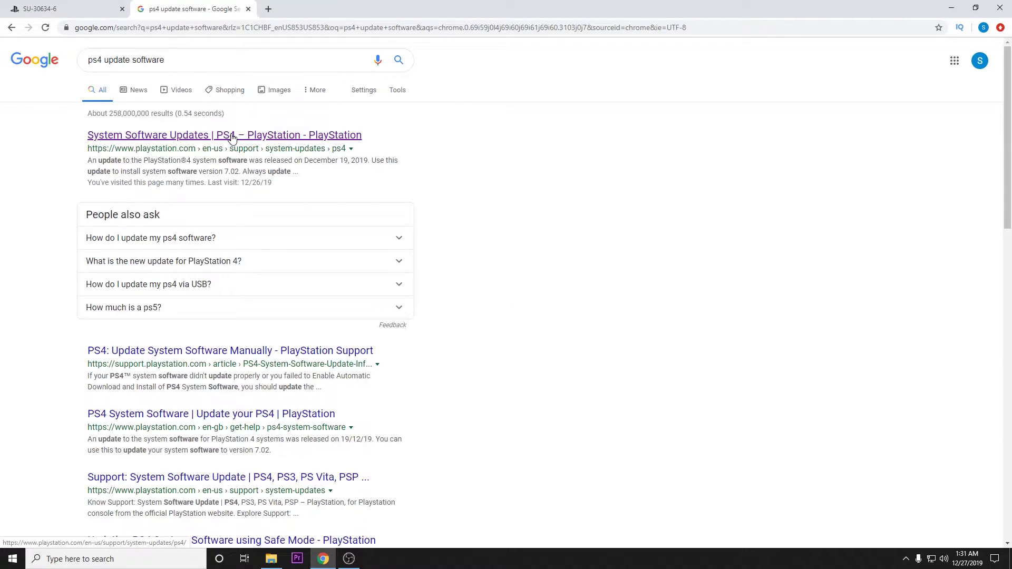
left_click(139, 139)
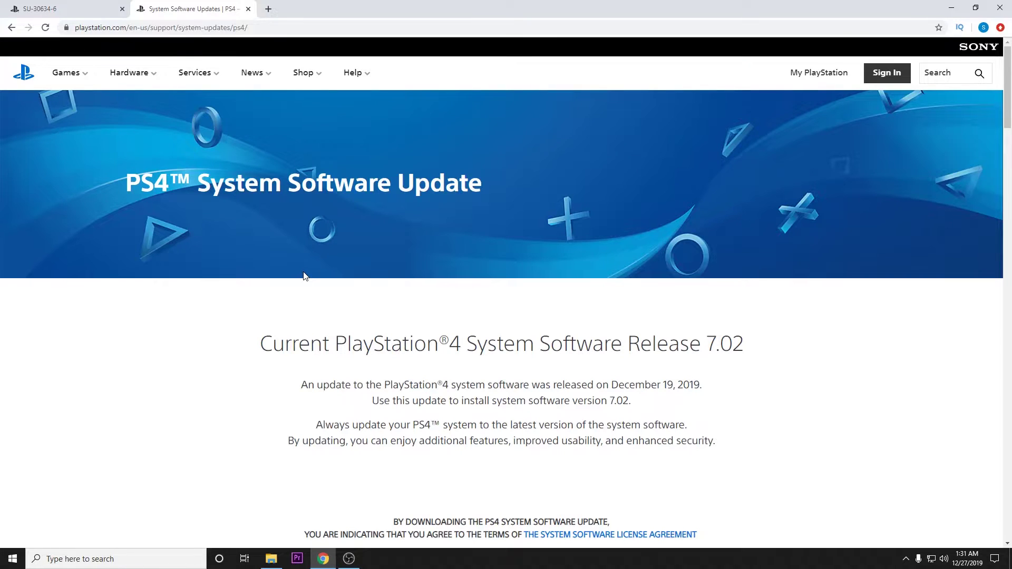
Step: Examine the download instructions for the PS4 System Software Update File and the Complete System Software File
scroll(303, 276, "down", 4)
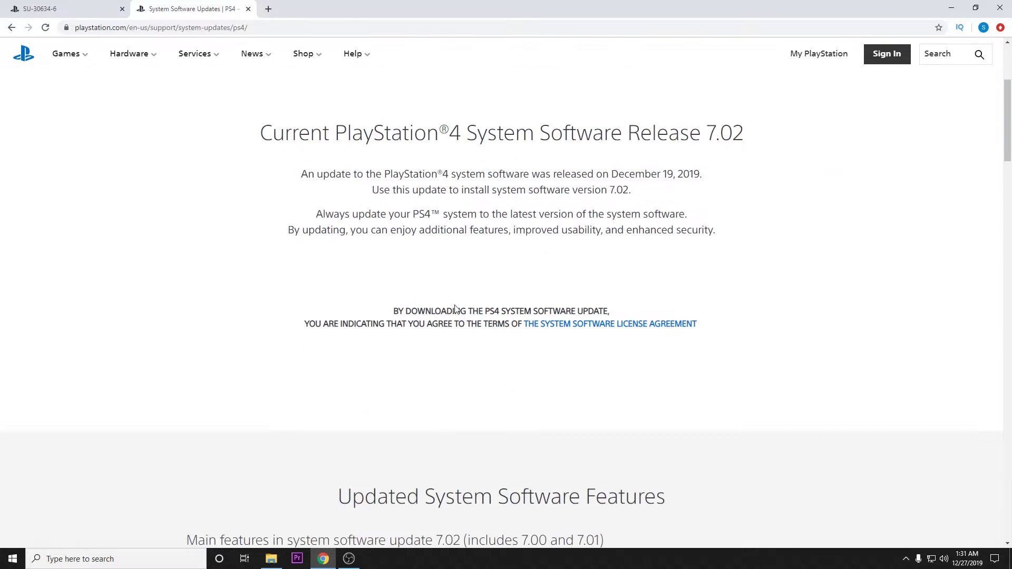
scroll(475, 275, "up", 4)
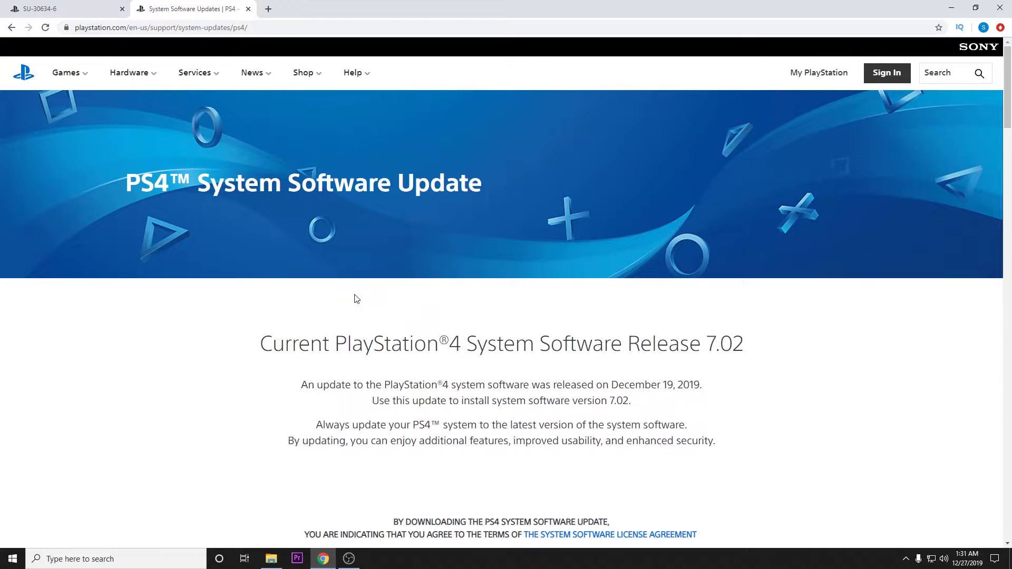
scroll(486, 372, "down", 1)
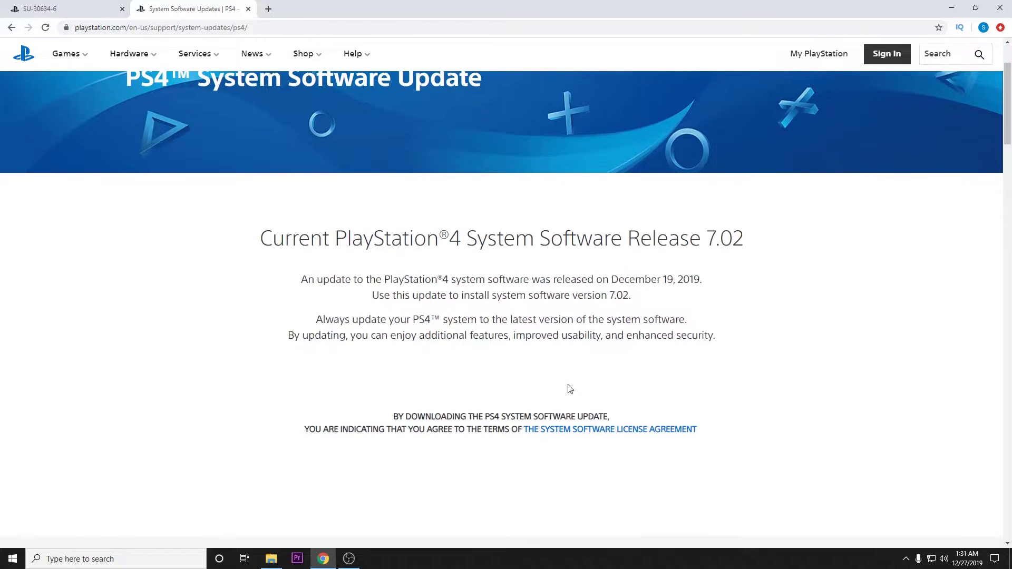
scroll(472, 338, "down", 3)
scroll(468, 328, "down", 12)
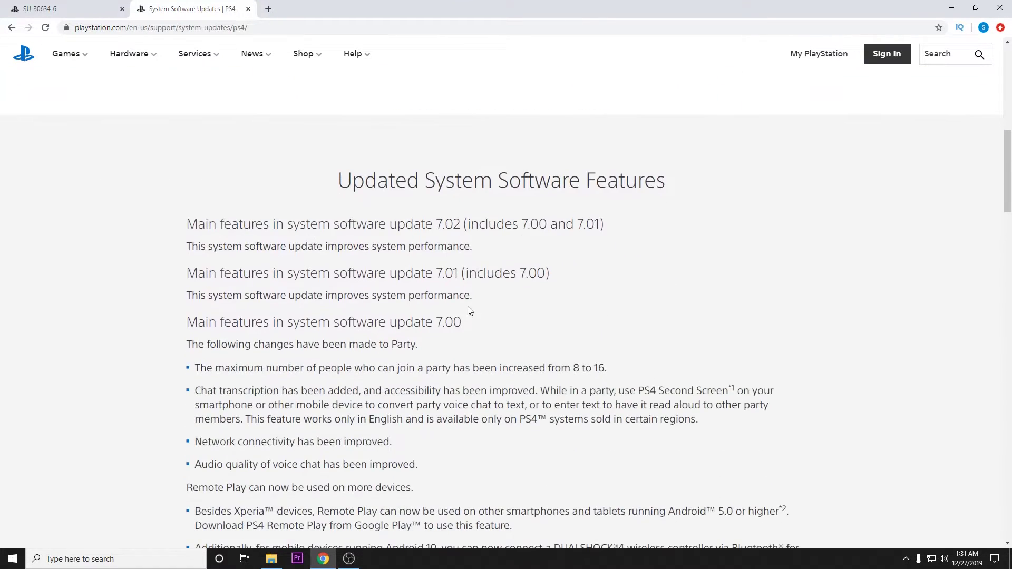
scroll(453, 285, "down", 14)
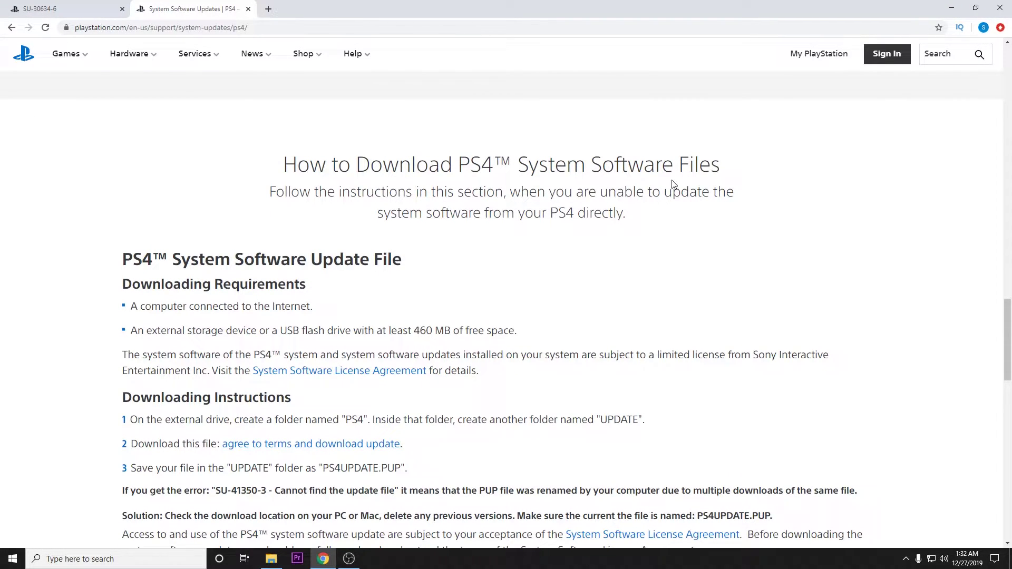
scroll(257, 357, "down", 1)
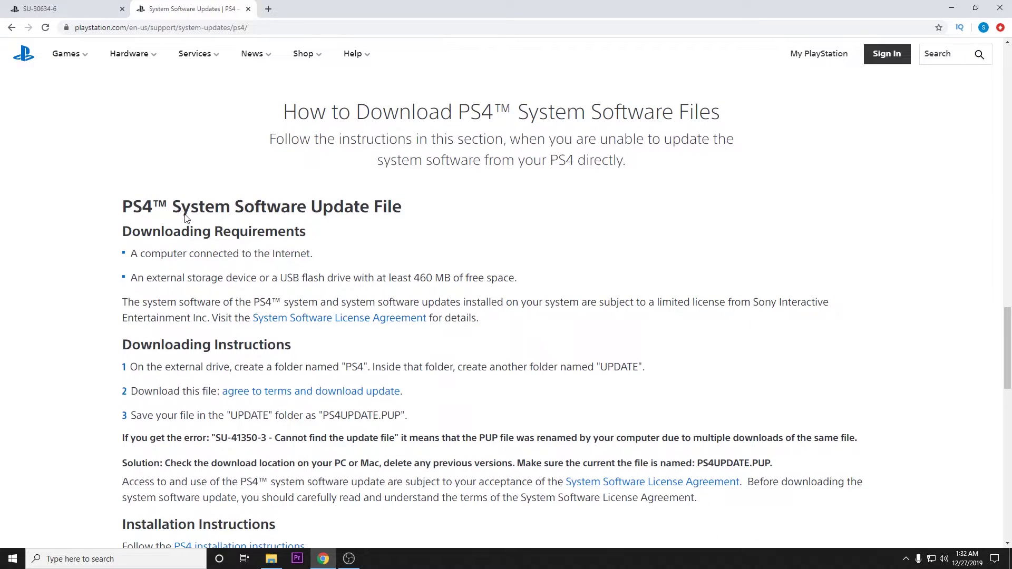
scroll(403, 220, "down", 6)
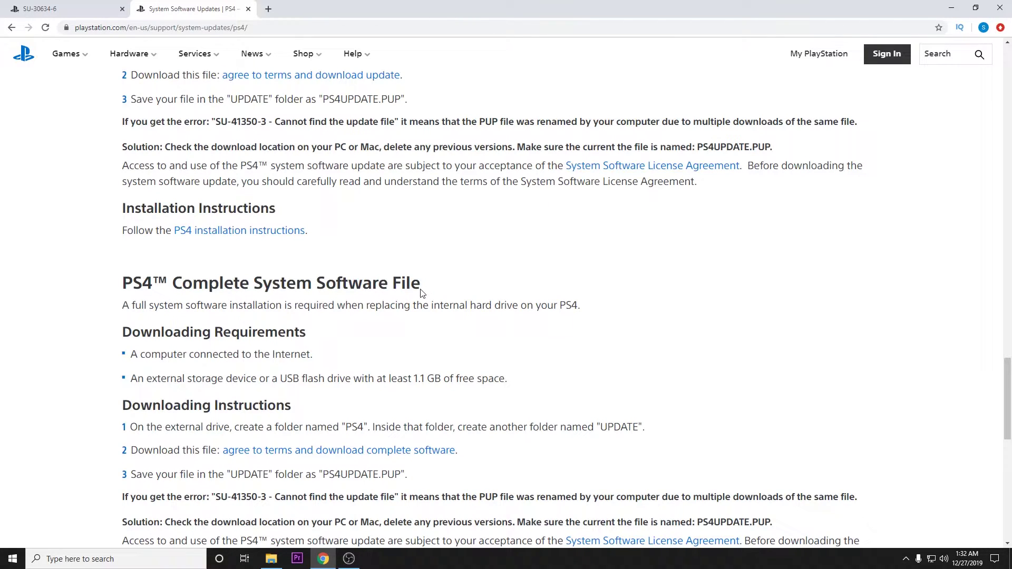
scroll(422, 294, "up", 4)
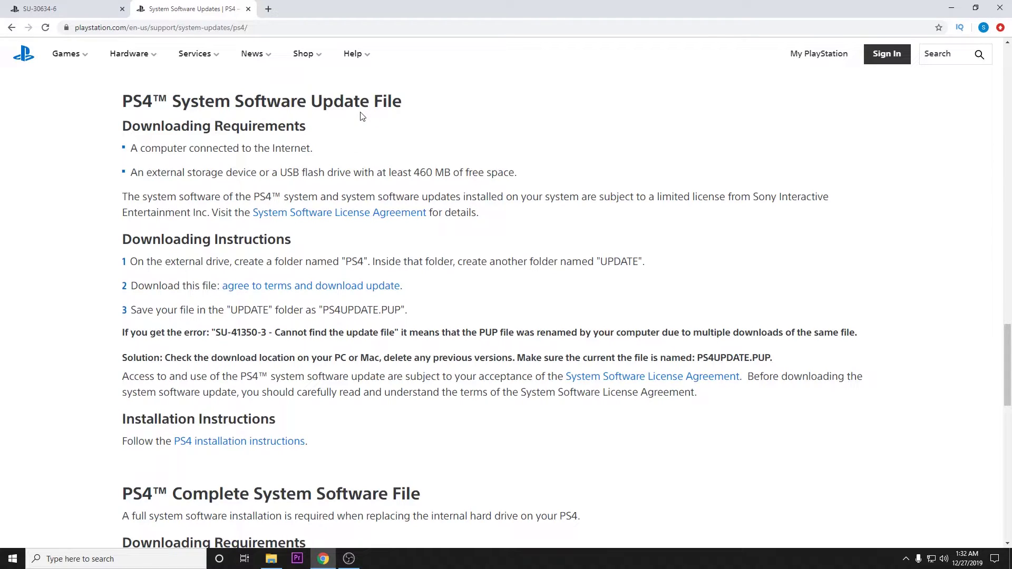
scroll(361, 116, "down", 2)
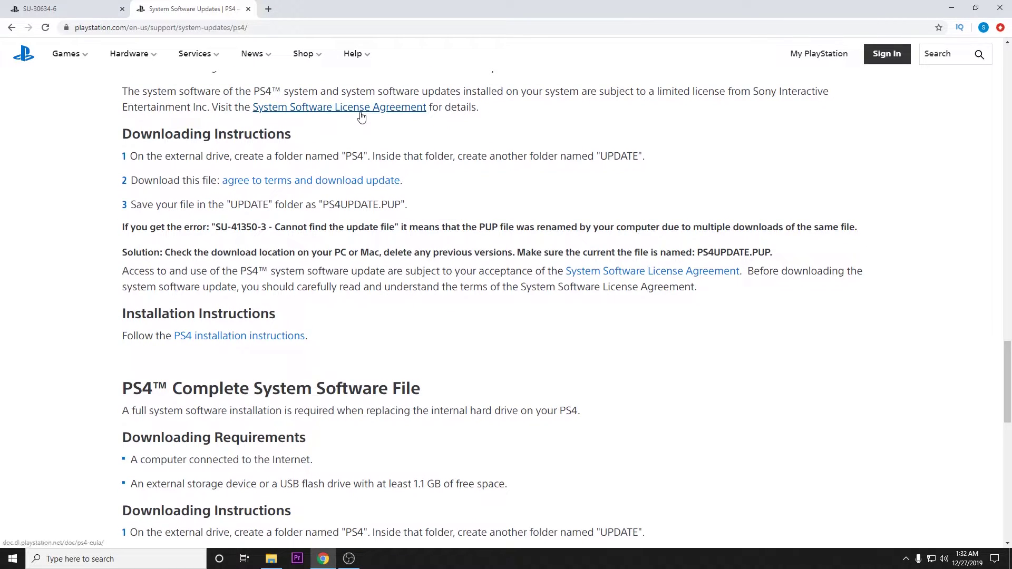